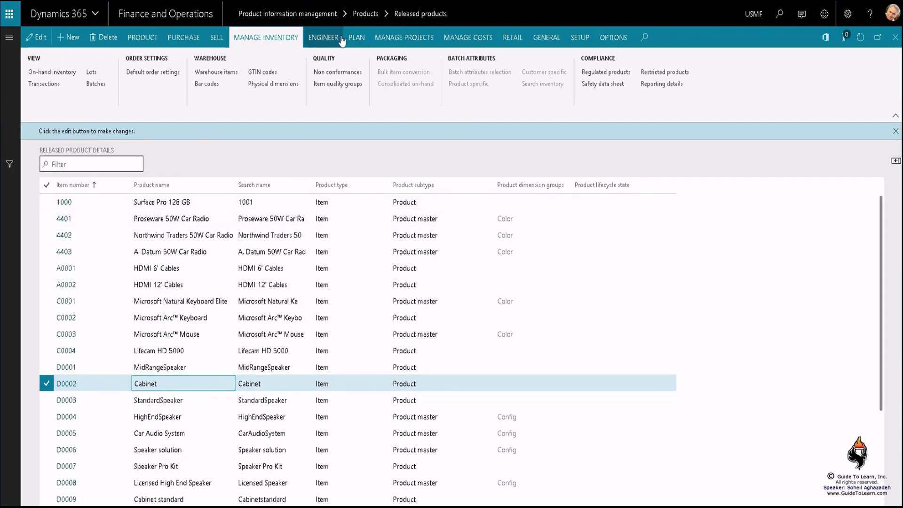
Open and close the BOM designer for D0002 Cabinet, then for D0009 Cabinet standard.
click(334, 42)
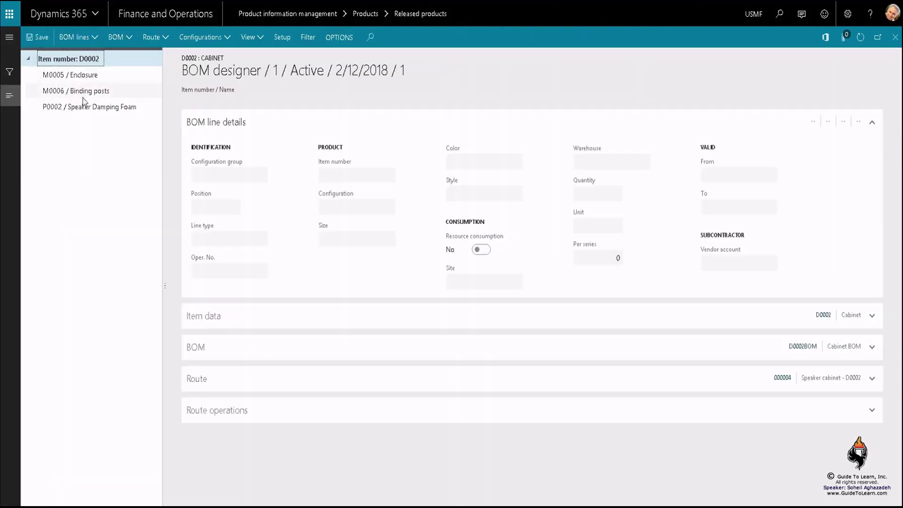
key(Escape)
scroll(203, 408, down, 3)
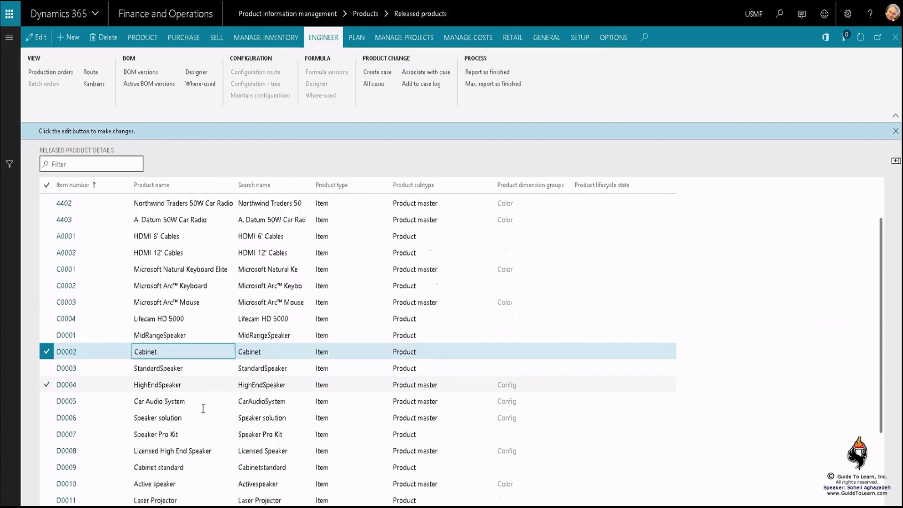
click(212, 431)
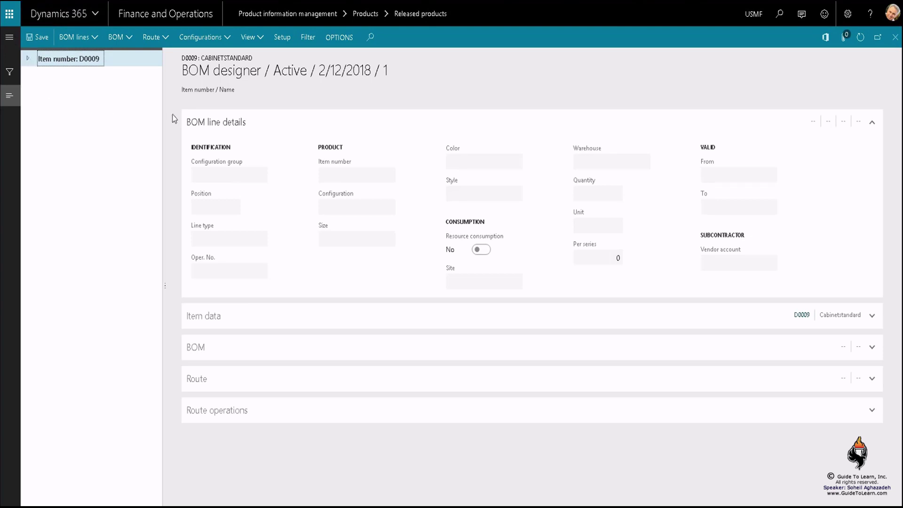
click(895, 37)
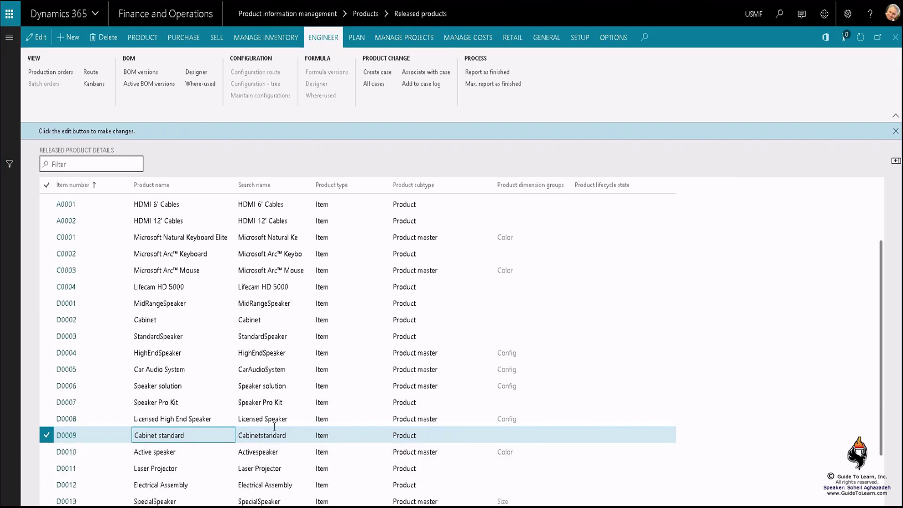
scroll(282, 432, down, 3)
click(208, 319)
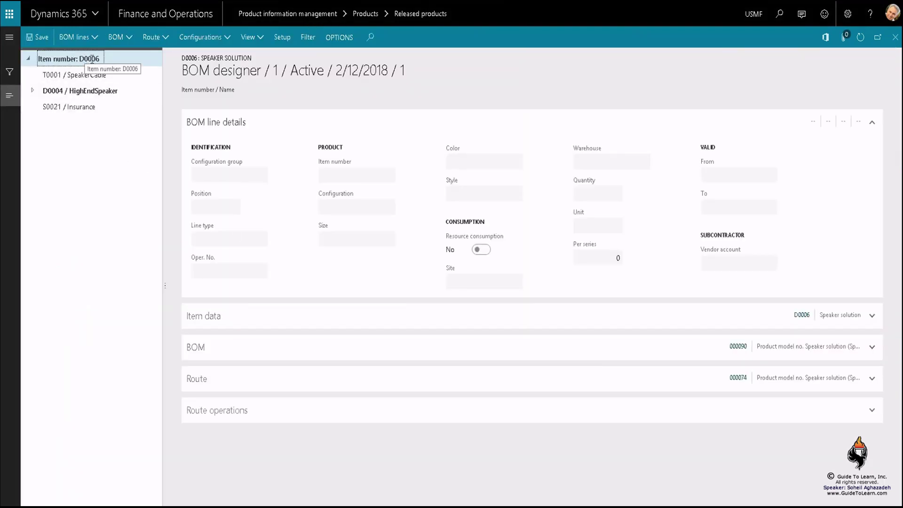
click(89, 92)
click(32, 91)
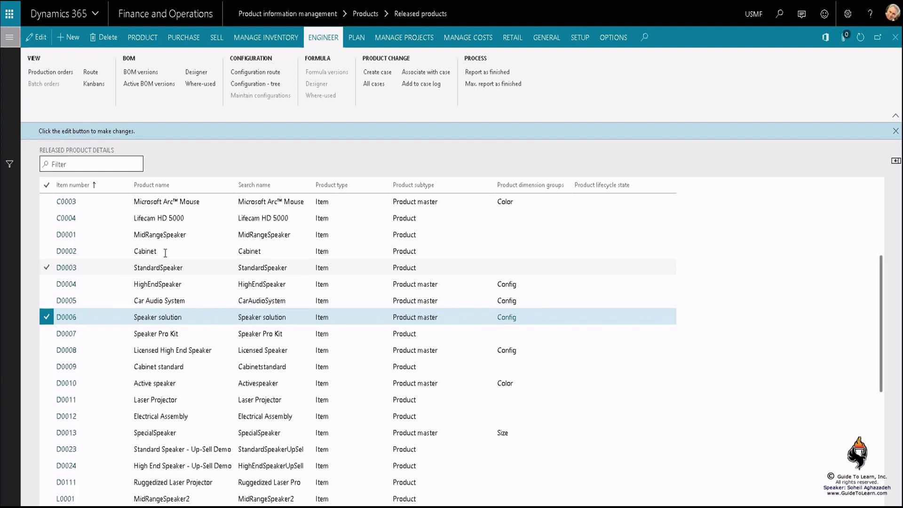
With D0002 Cabinet selected, open the Bills of materials list and the module navigation pane.
click(146, 253)
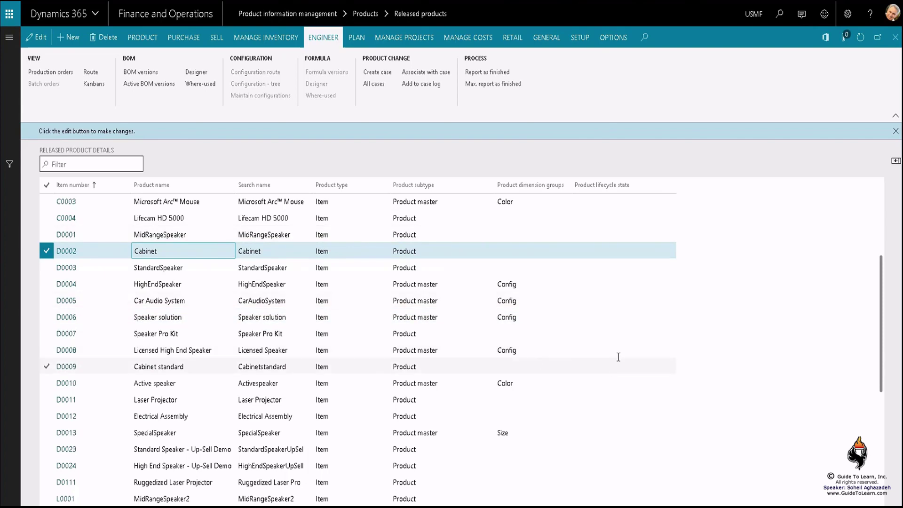
scroll(793, 311, up, 3)
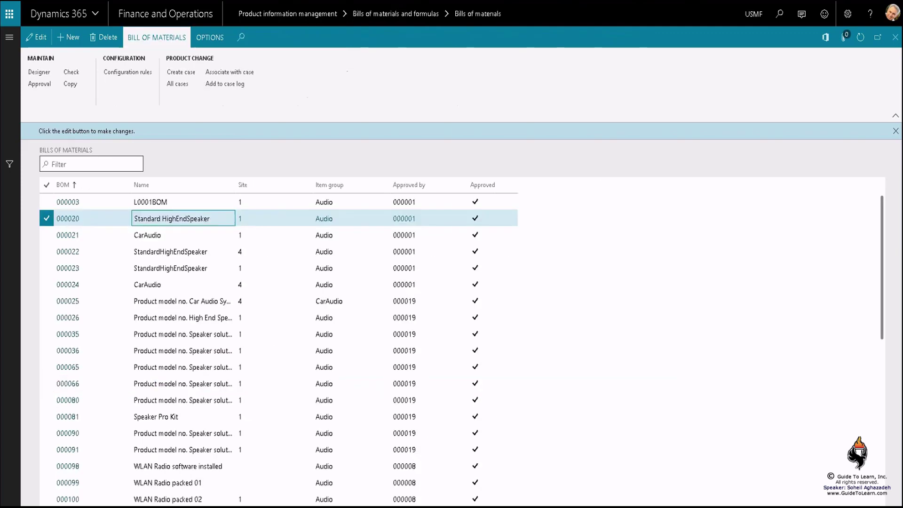
click(10, 37)
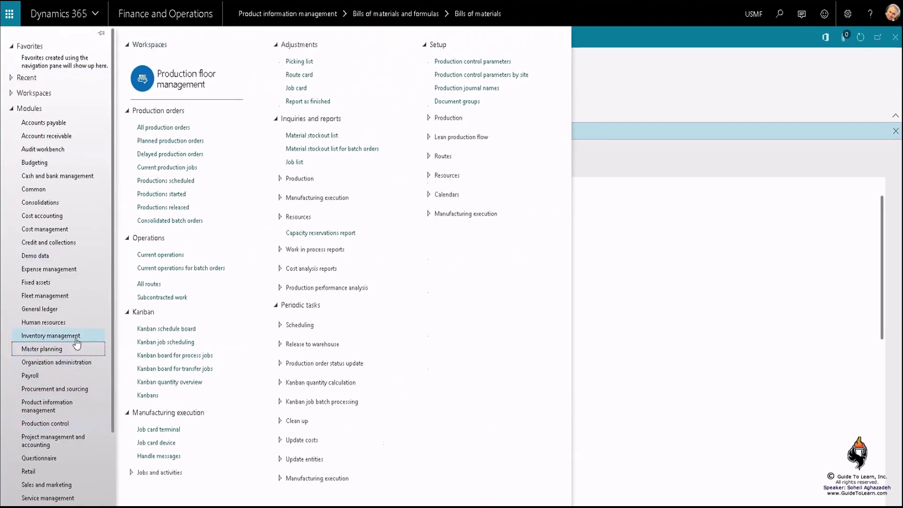
Go to Inventory management's Inventory and warehouse management parameters, Inventory accounting section.
click(74, 336)
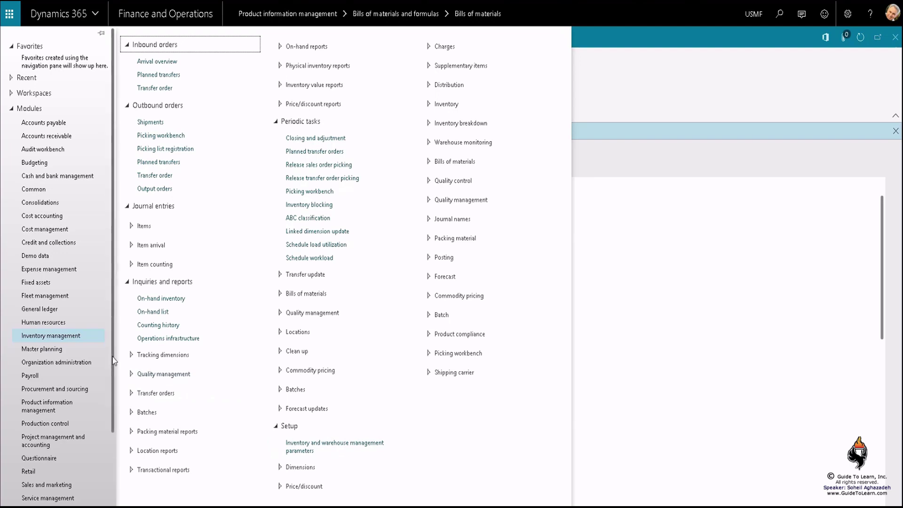
scroll(112, 357, down, 3)
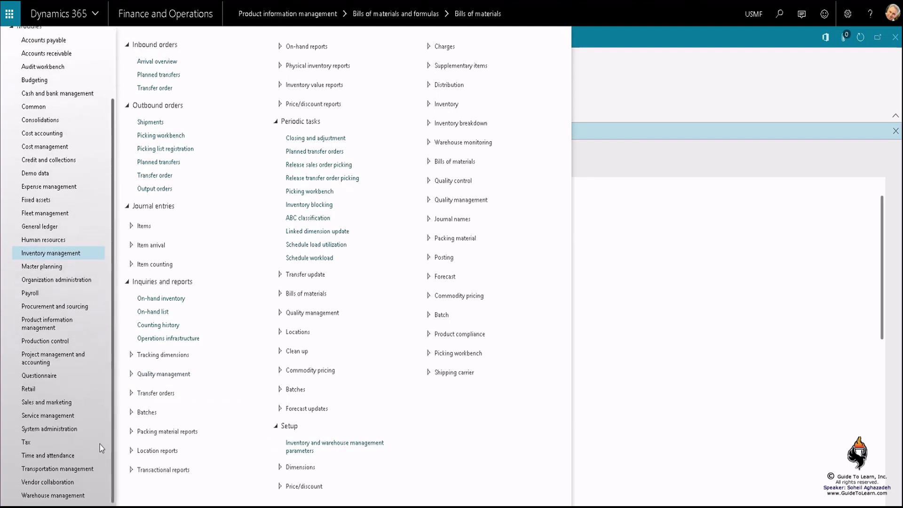
click(43, 495)
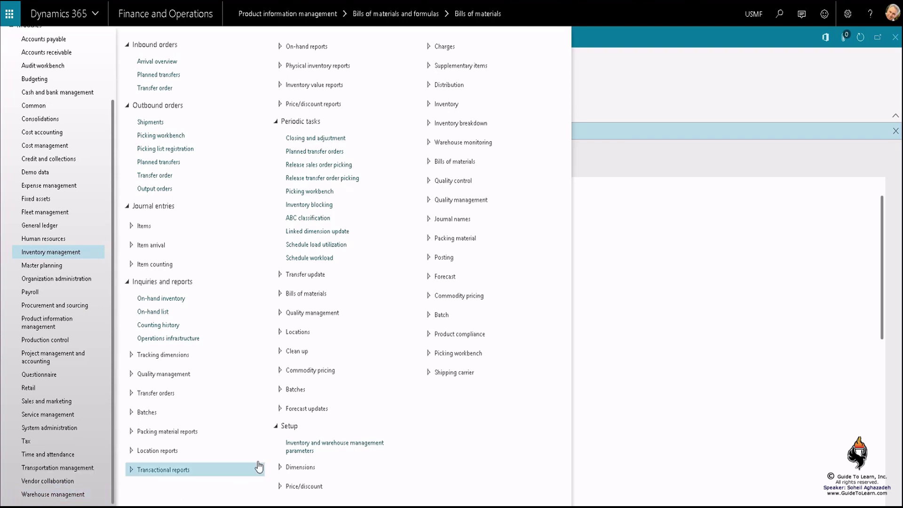
click(292, 446)
click(111, 235)
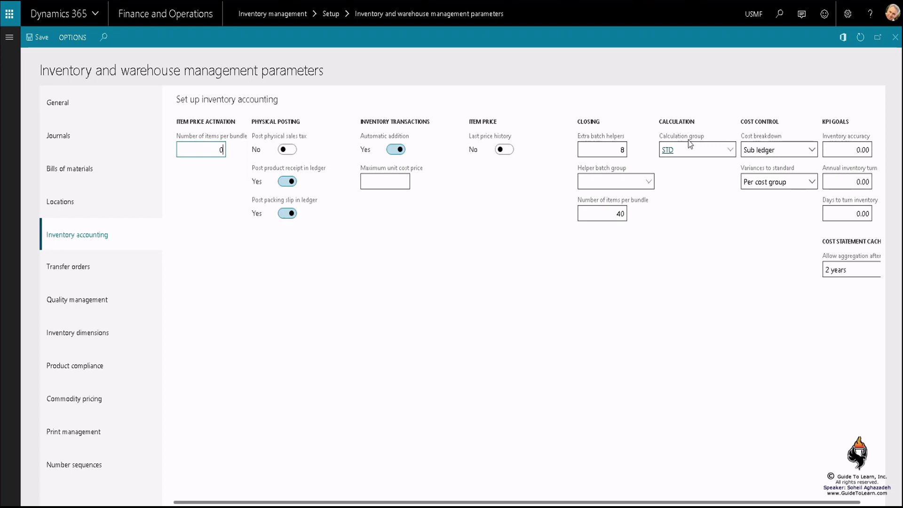
Follow the STD link in the Calculation group field to its Calculation groups page.
mouse_move(686, 143)
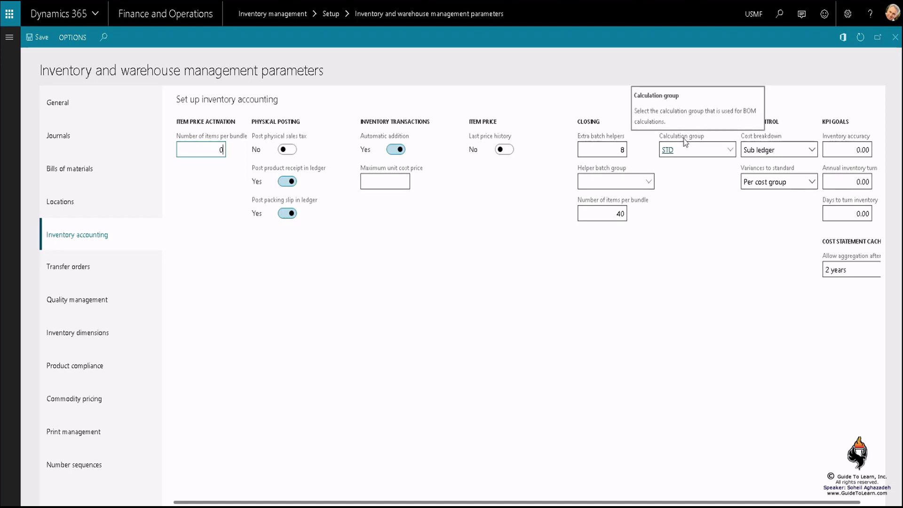
click(667, 151)
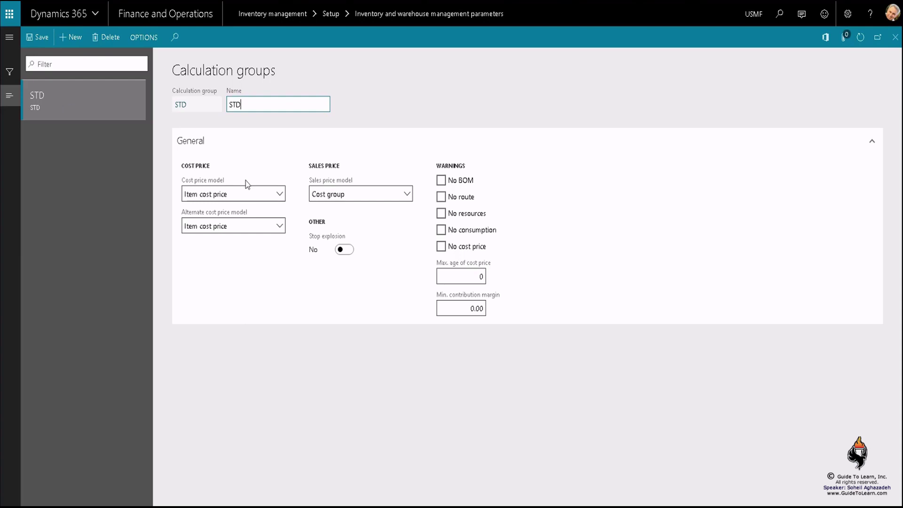
For STD, keep Item cost price and Cost group models; set alternate cost price model to Item purchase price.
click(280, 195)
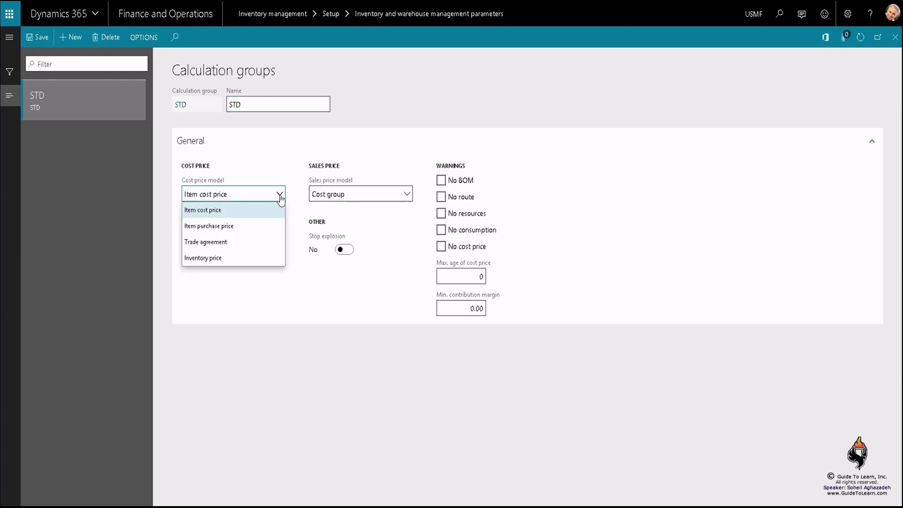
click(281, 210)
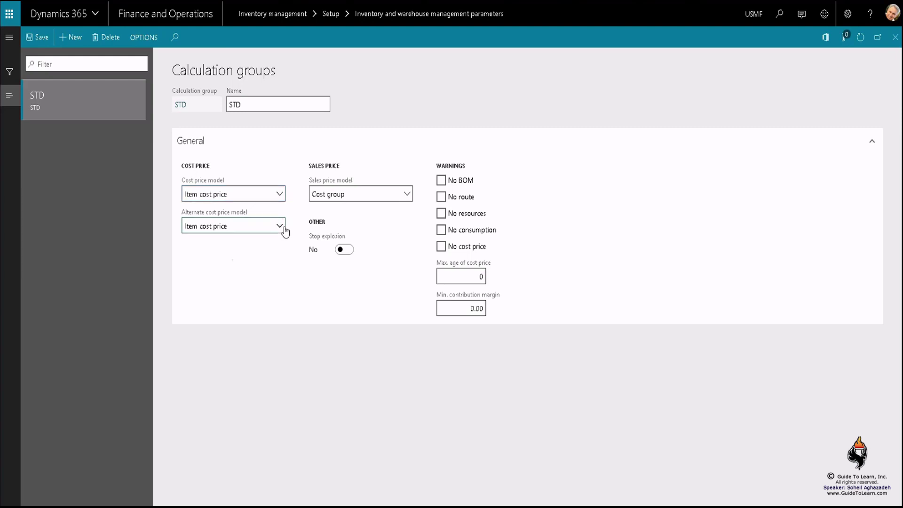
click(279, 226)
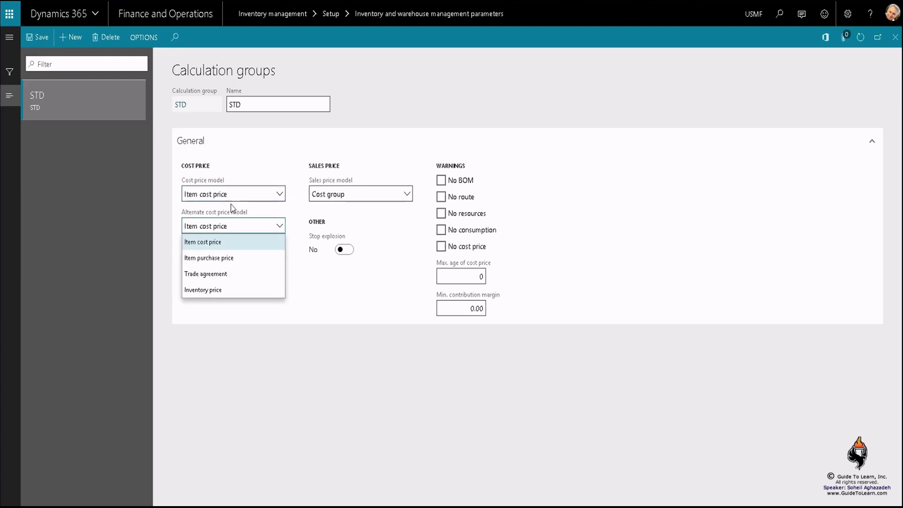
click(229, 258)
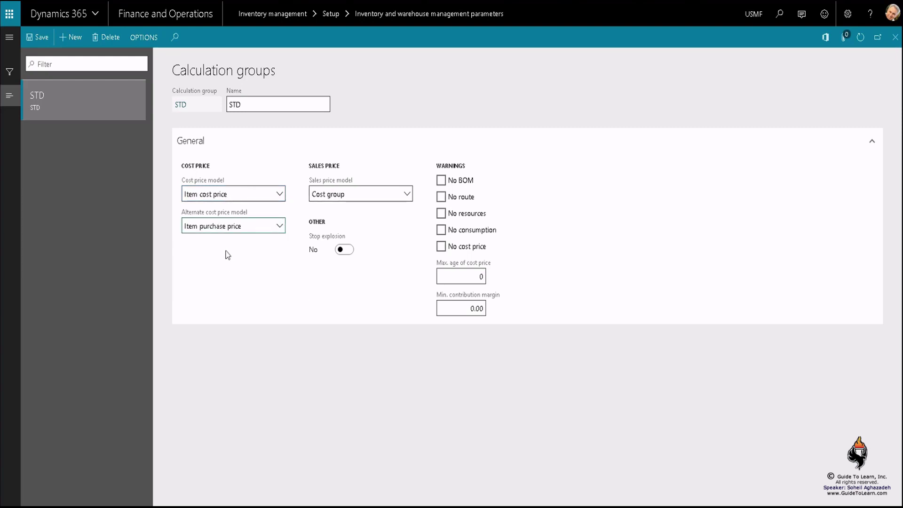
click(279, 226)
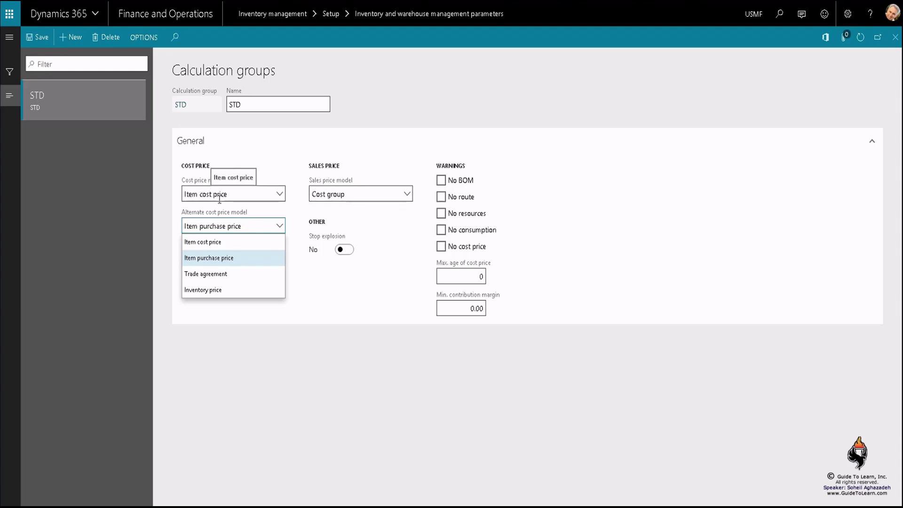
click(229, 259)
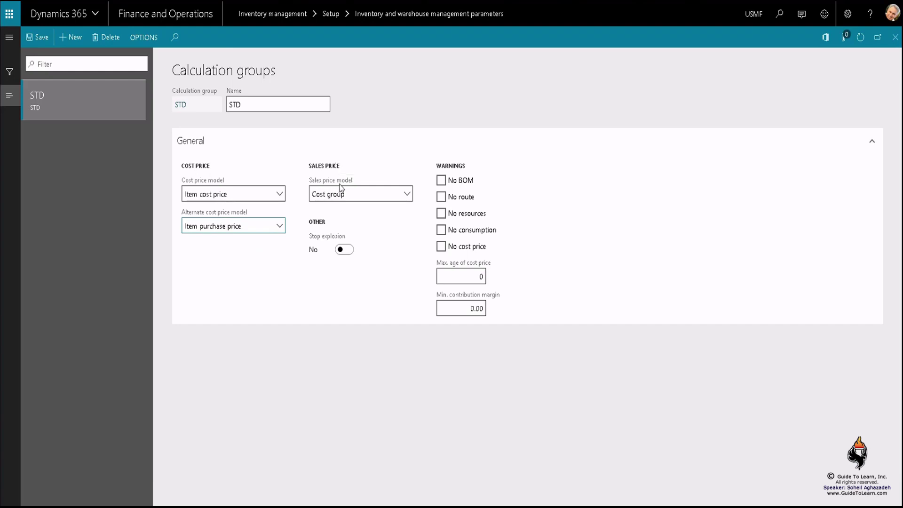
click(407, 194)
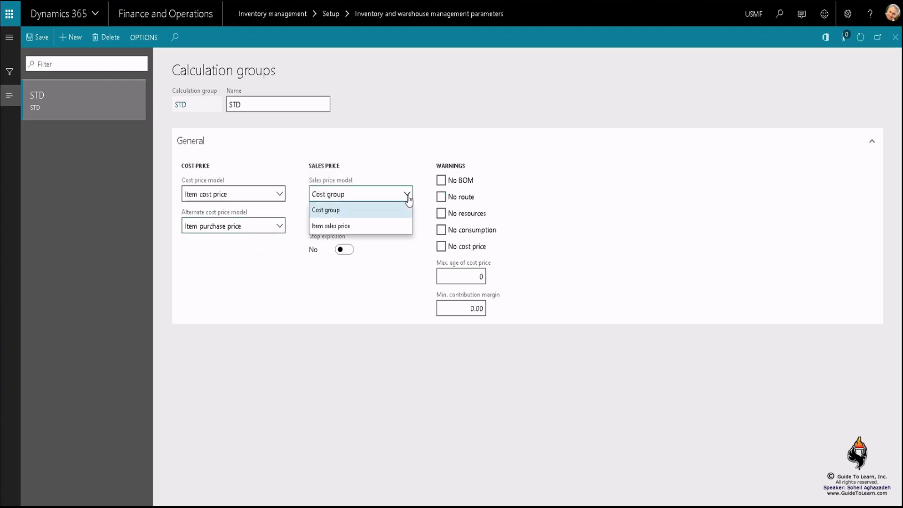
click(333, 211)
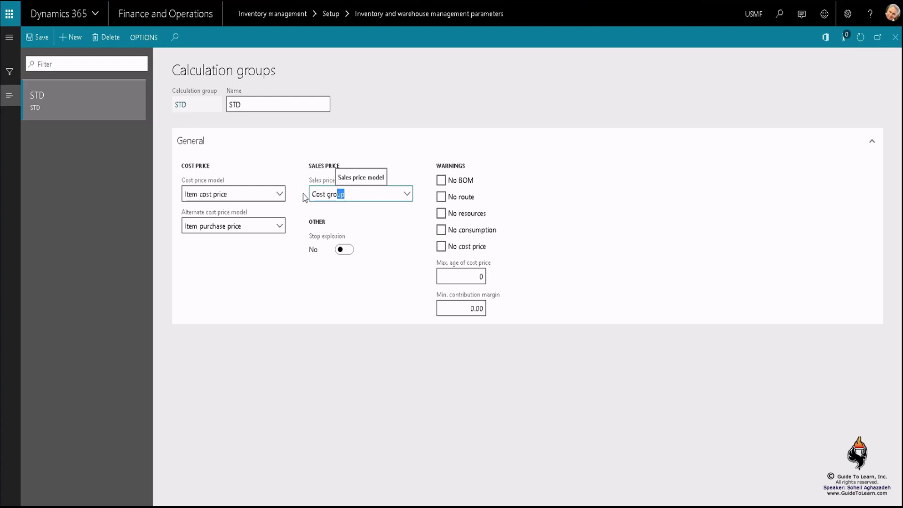
click(338, 194)
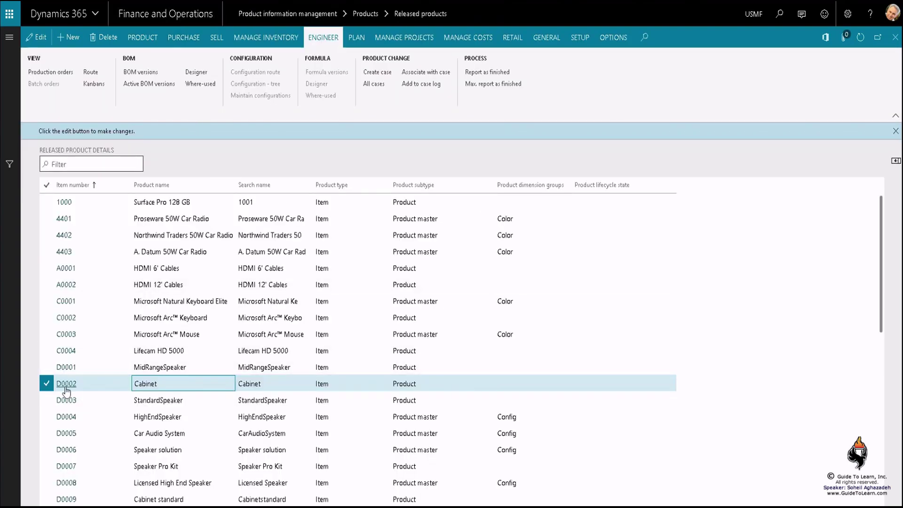
Open cabinet D0002, collapse all FastTabs, expand Manage costs and switch to edit mode.
click(67, 389)
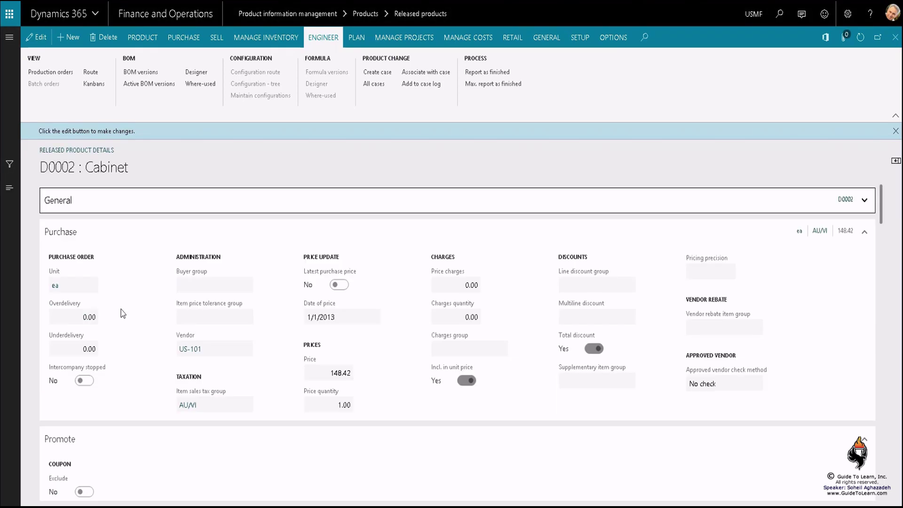
right_click(87, 232)
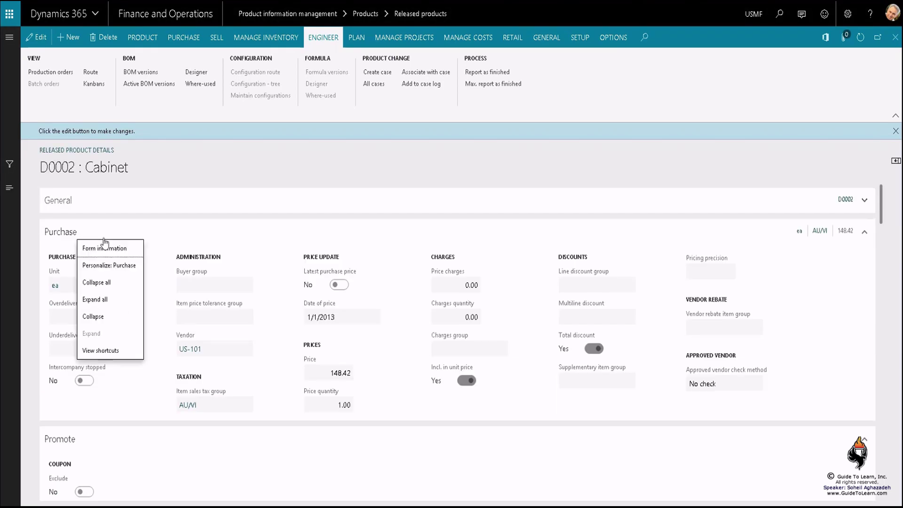
click(106, 284)
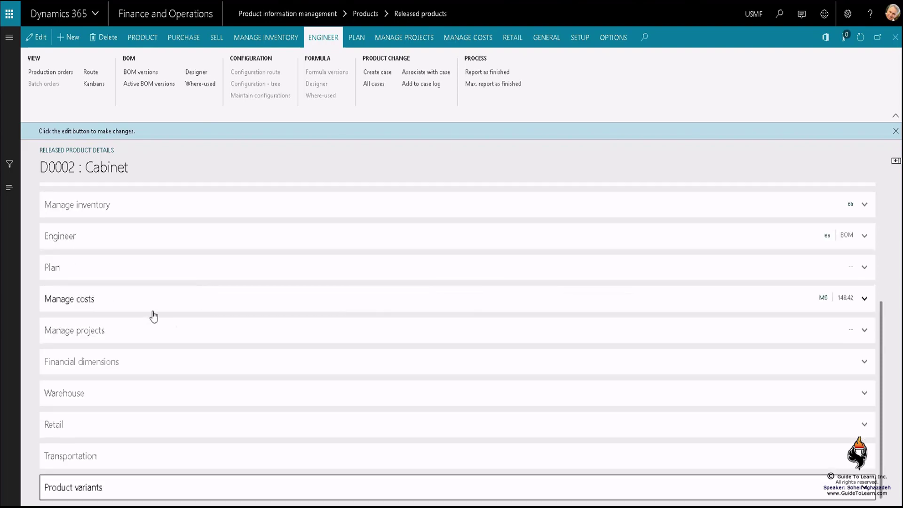
click(73, 299)
mouse_move(233, 386)
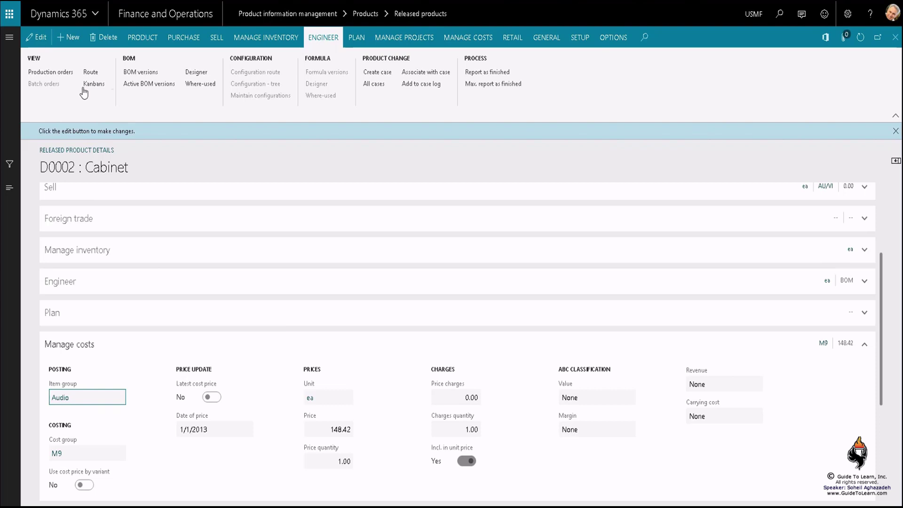
click(36, 38)
Open the details of cost group M9 from the cabinet's Cost group field.
scroll(202, 415, down, 2)
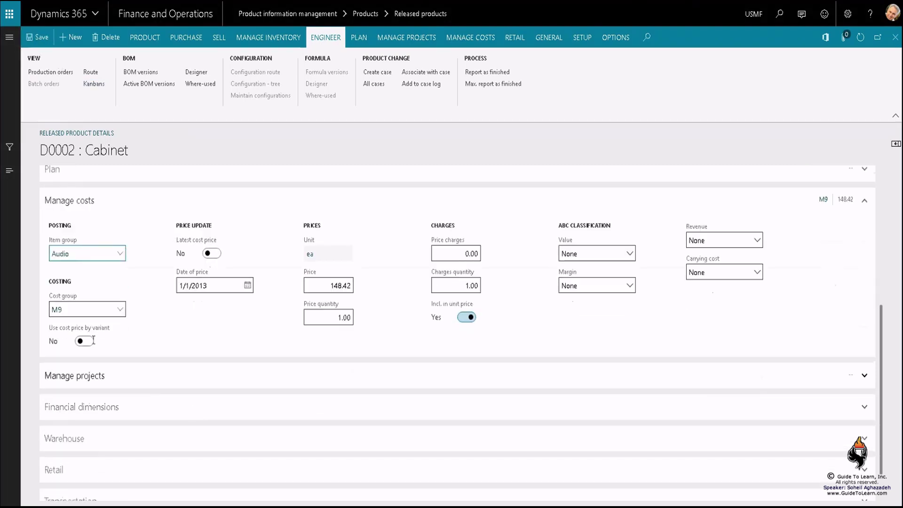
mouse_move(61, 308)
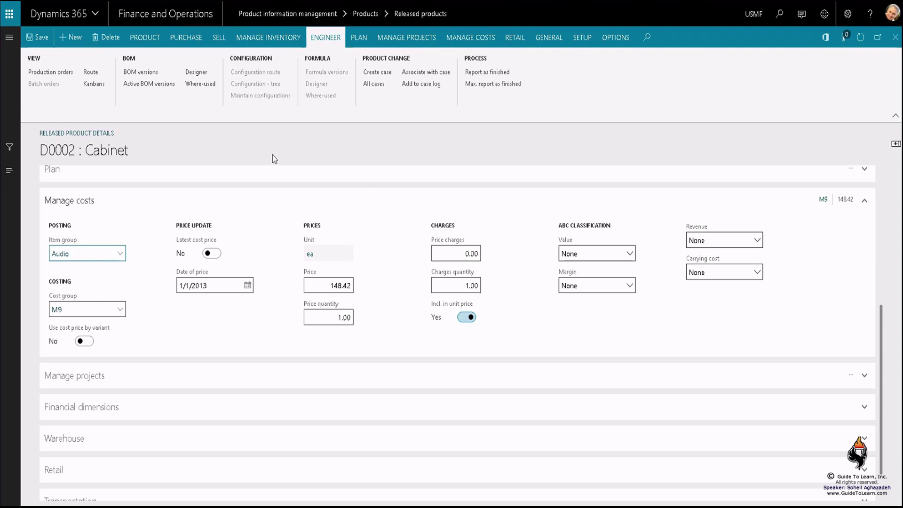
scroll(304, 197, up, 1)
scroll(304, 197, up, 2)
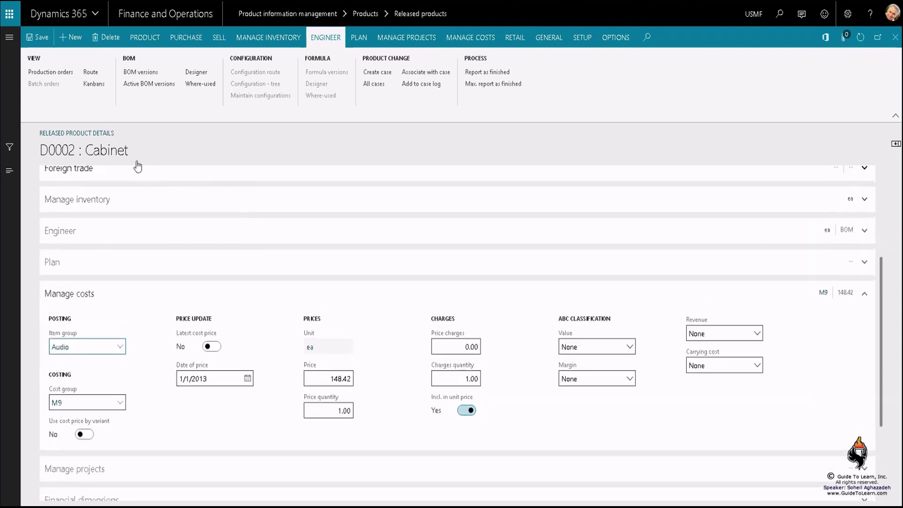
double_click(96, 149)
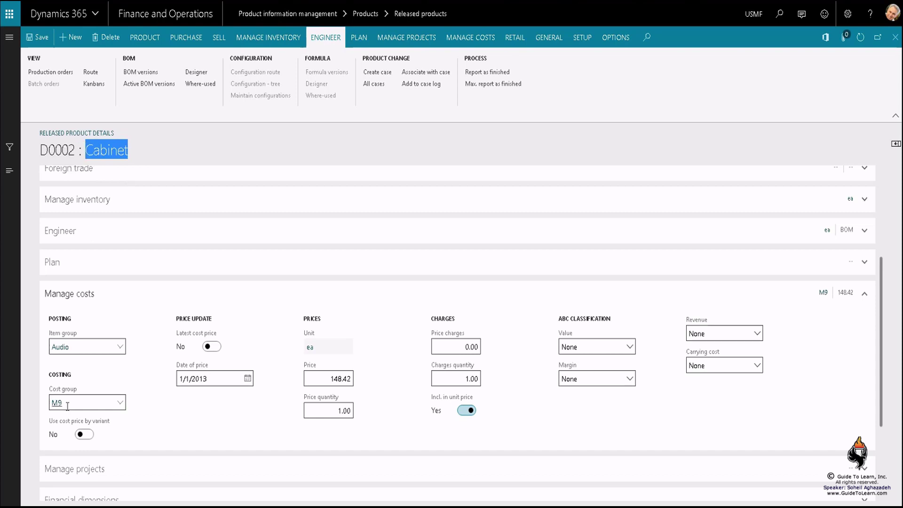
right_click(118, 402)
click(147, 470)
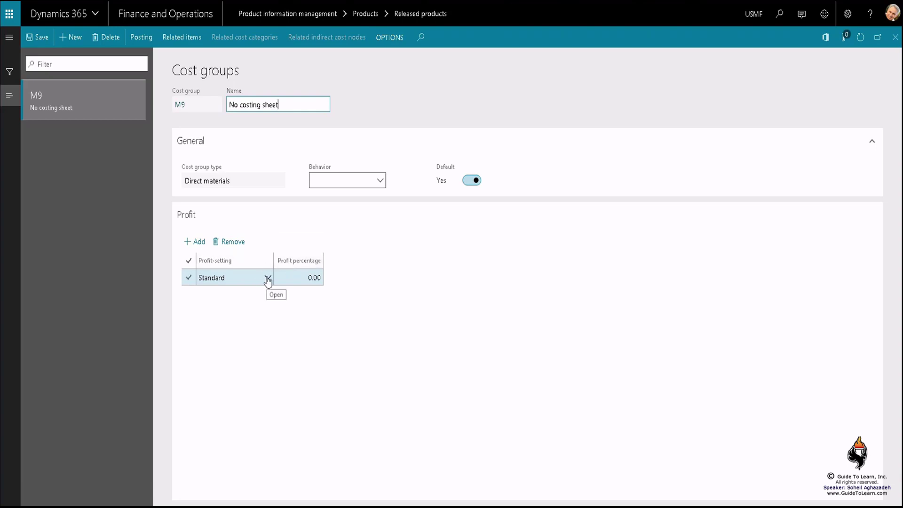
Create a new cost group, check its type choices, then delete the blank record.
click(65, 37)
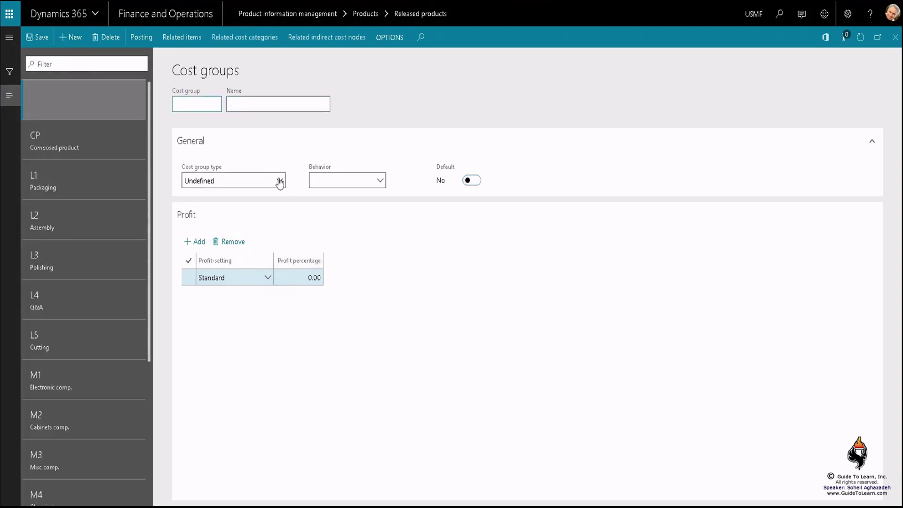
click(279, 182)
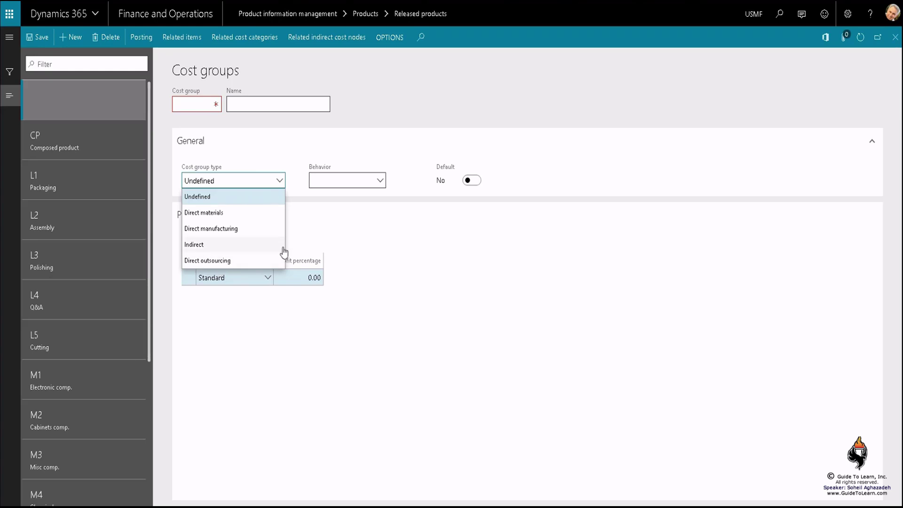
click(107, 38)
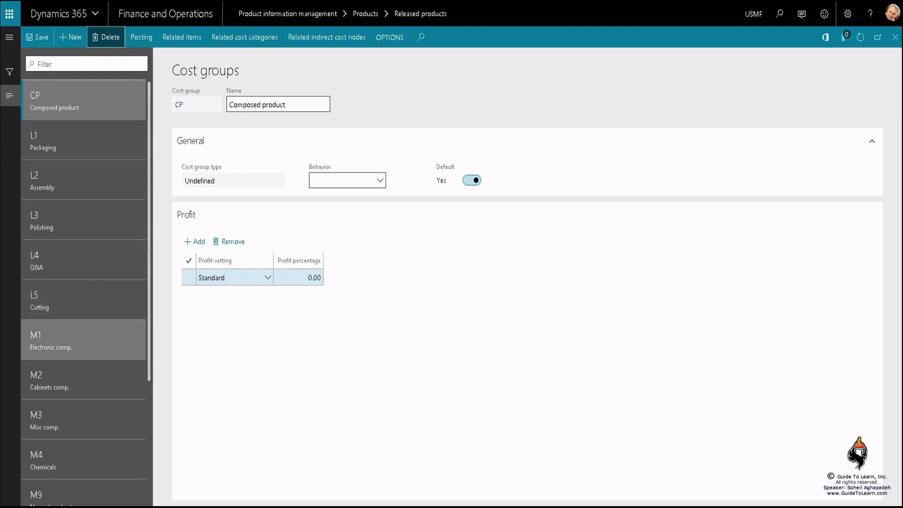
View the M3 Misc comp. cost group, then close Cost groups to return to D0002.
scroll(94, 346, down, 3)
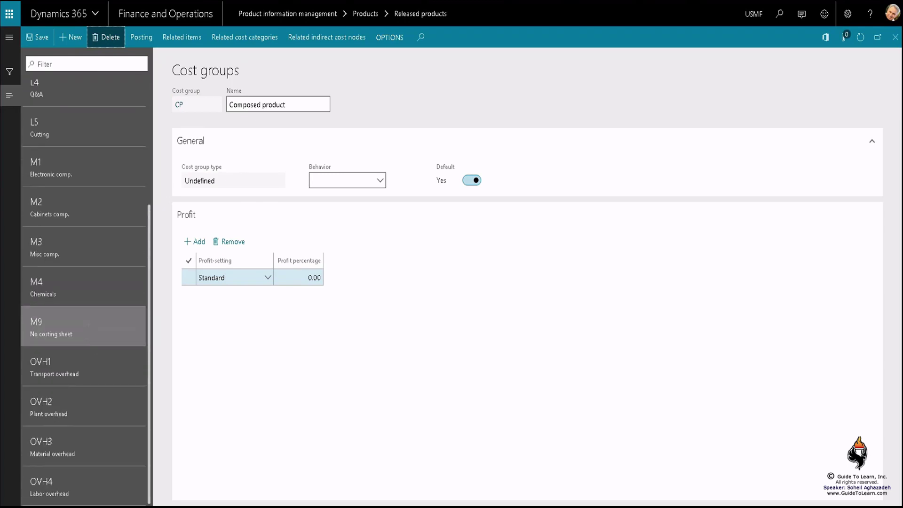
scroll(94, 346, up, 1)
click(89, 278)
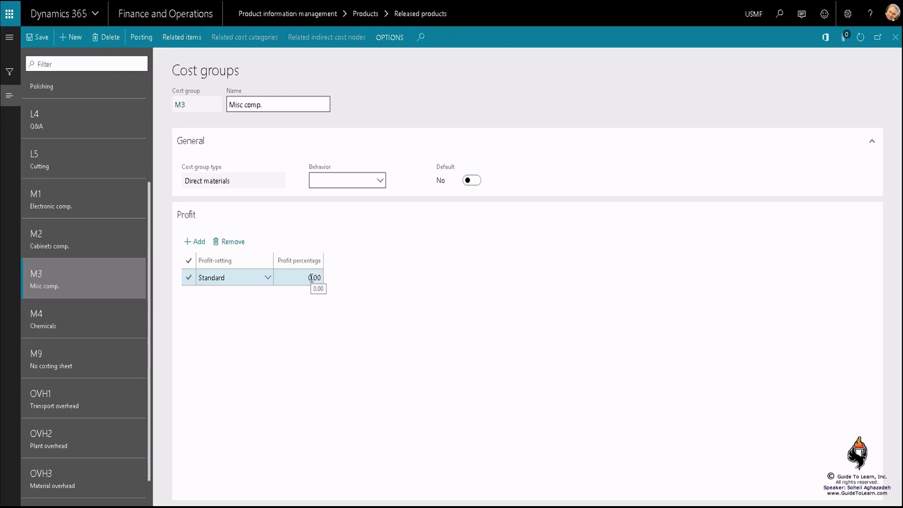
click(894, 37)
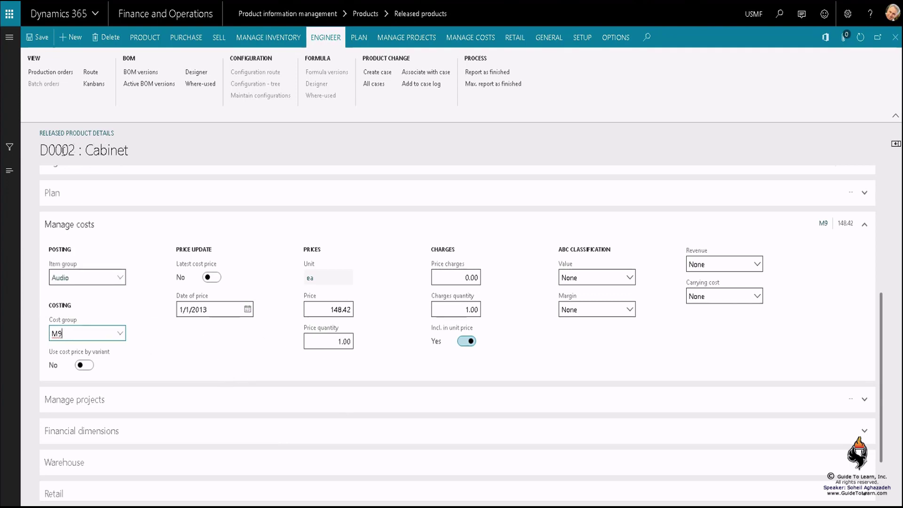
Expand D0002's Engineer section, keep production type BOM, and launch the BOM designer.
double_click(60, 333)
scroll(328, 268, up, 4)
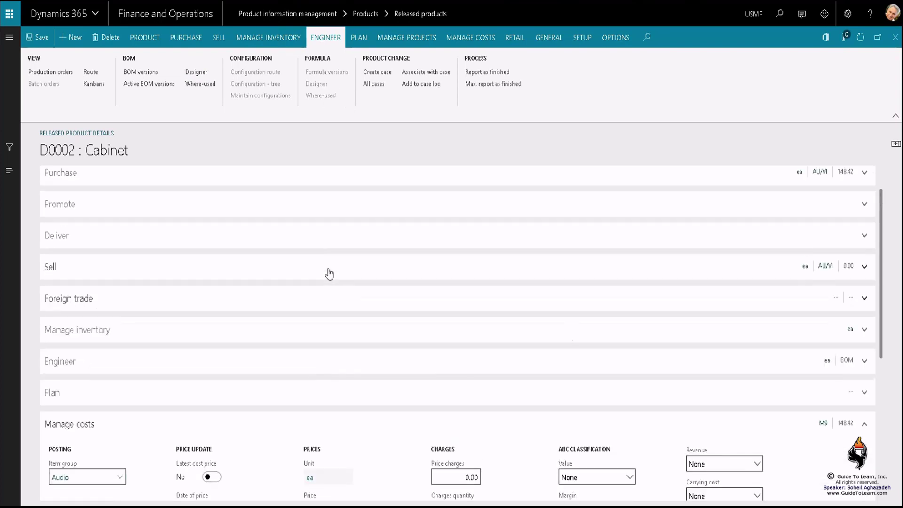
click(220, 362)
scroll(696, 395, down, 3)
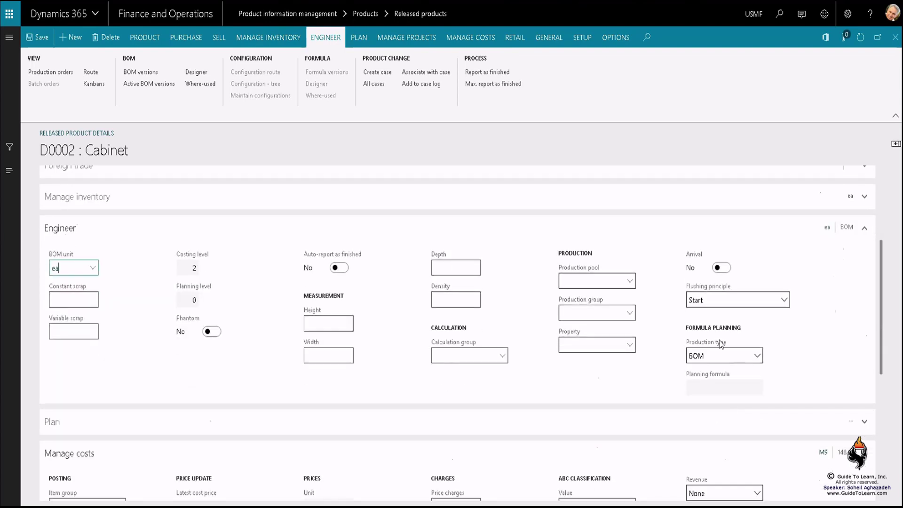
click(757, 356)
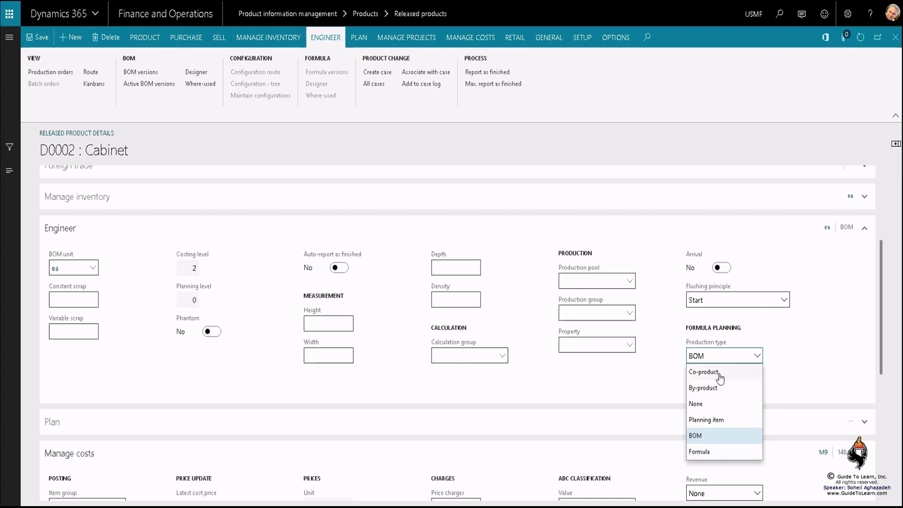
click(860, 386)
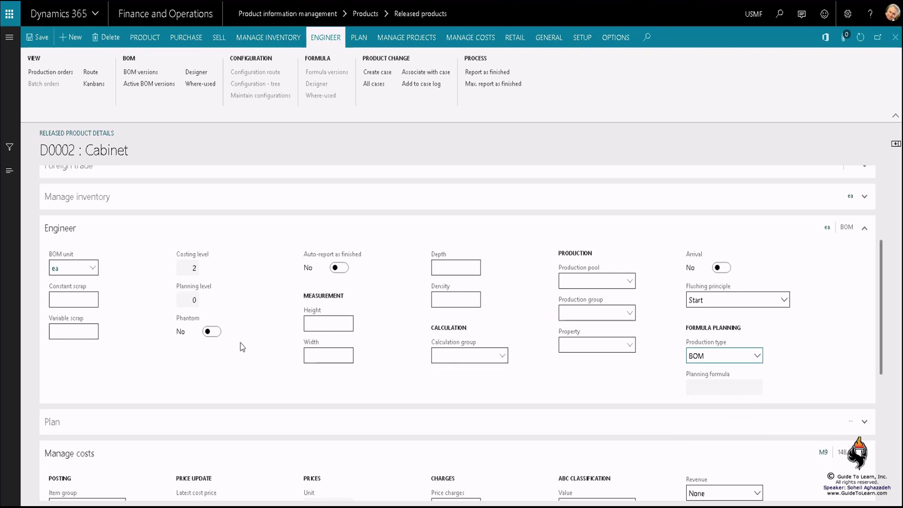
scroll(221, 331, up, 3)
scroll(222, 329, down, 3)
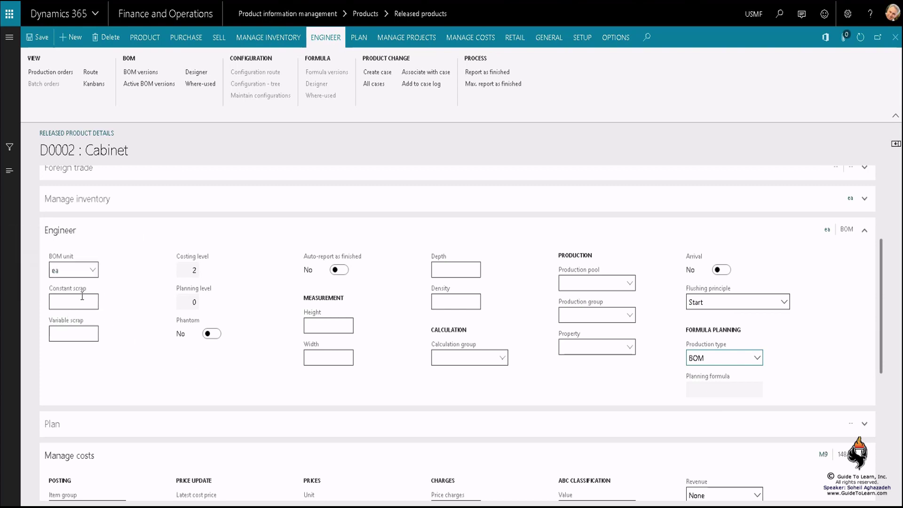
click(186, 75)
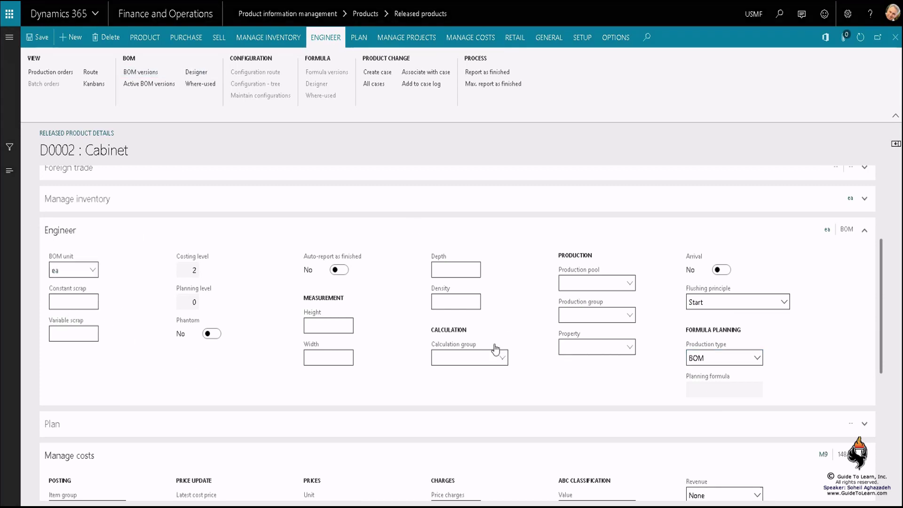